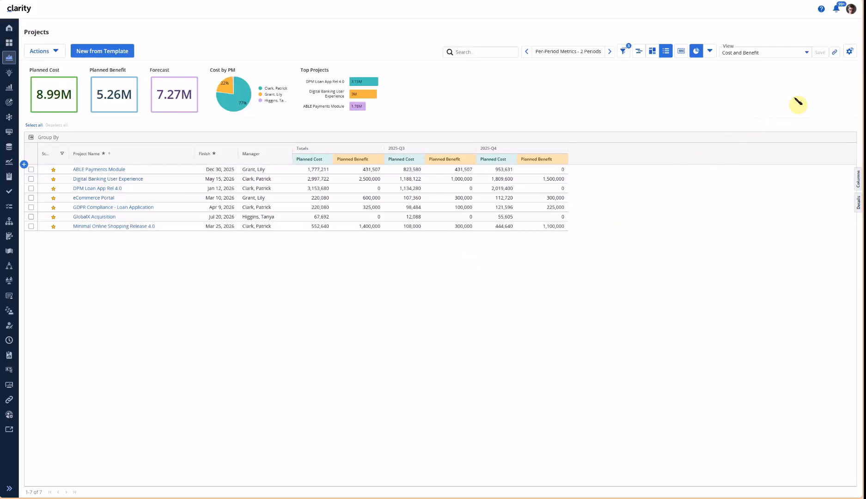
Step: Turn on nested subobjects for the project grid and choose Task as the nested subobject
left_click(849, 51)
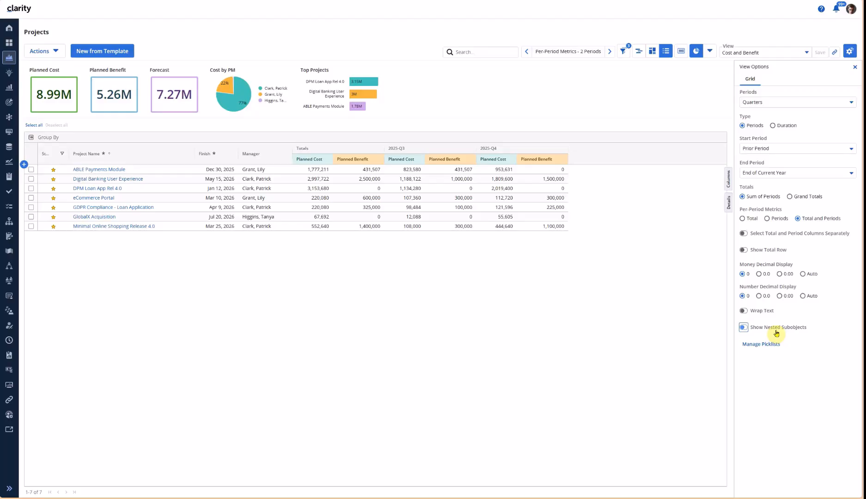
left_click(744, 328)
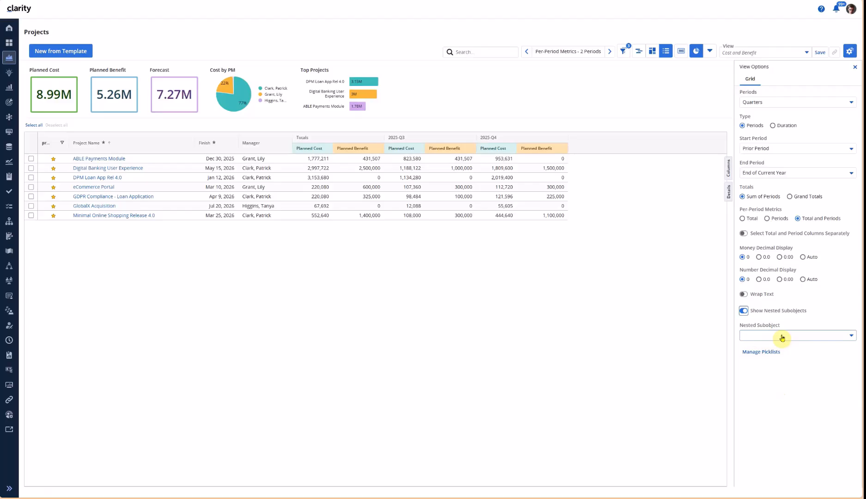
left_click(782, 338)
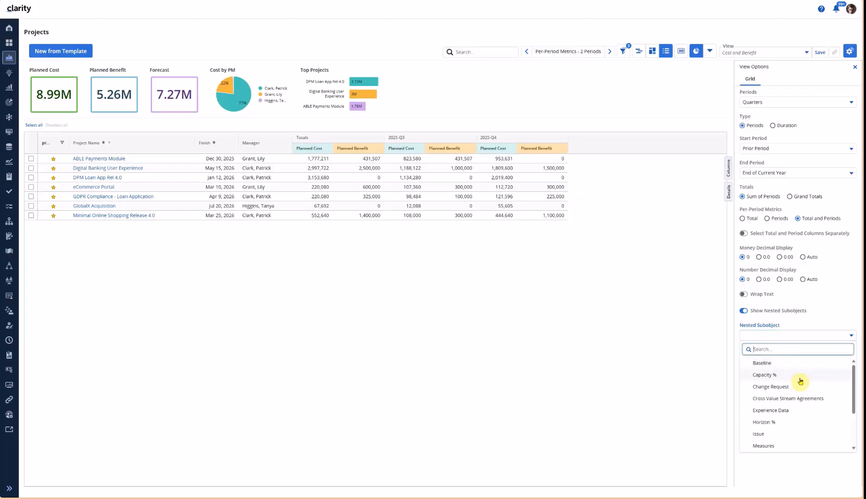
scroll(801, 381, "down", 3)
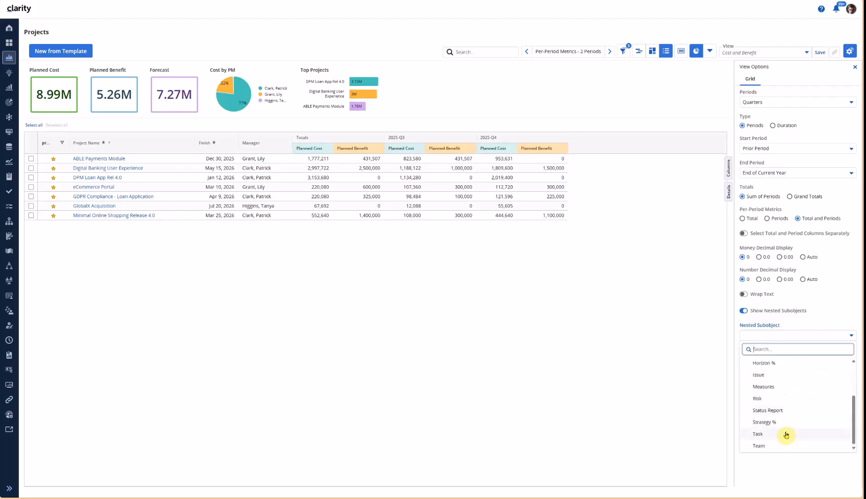
left_click(786, 435)
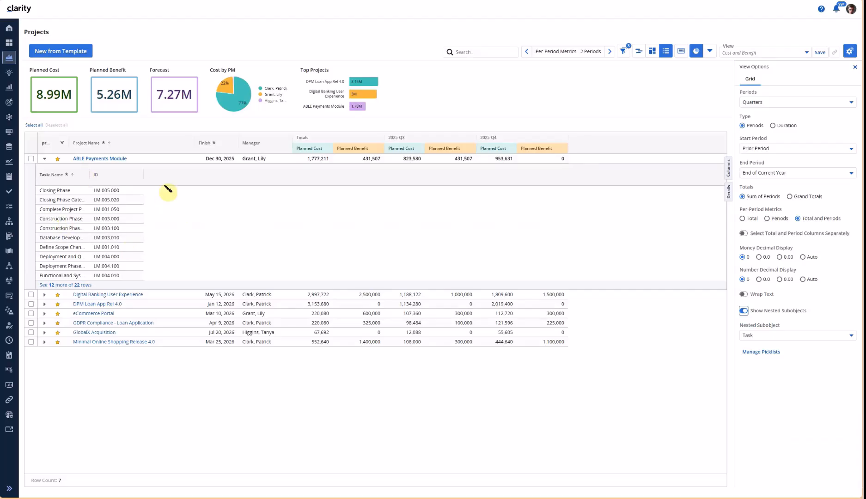
Step: Widen the project grid's Starred column and show the nested tasks of ABLE Payments Module with the view options closed
left_click(45, 158)
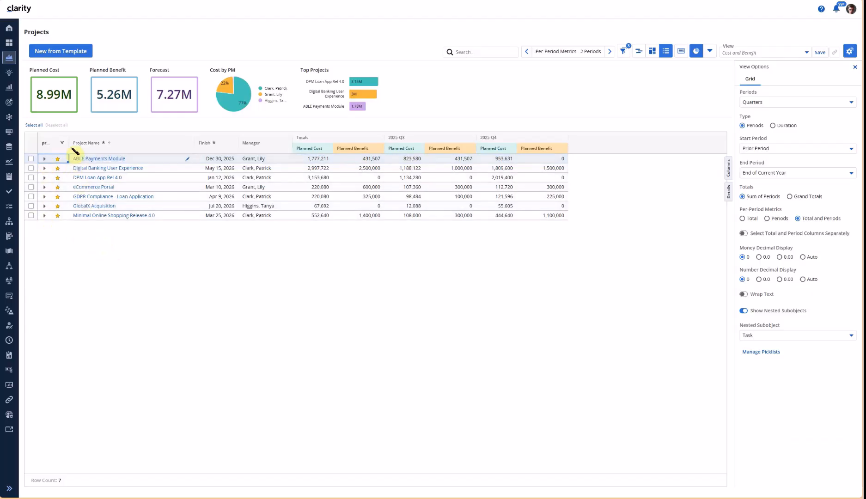
left_click_drag(70, 143, 106, 143)
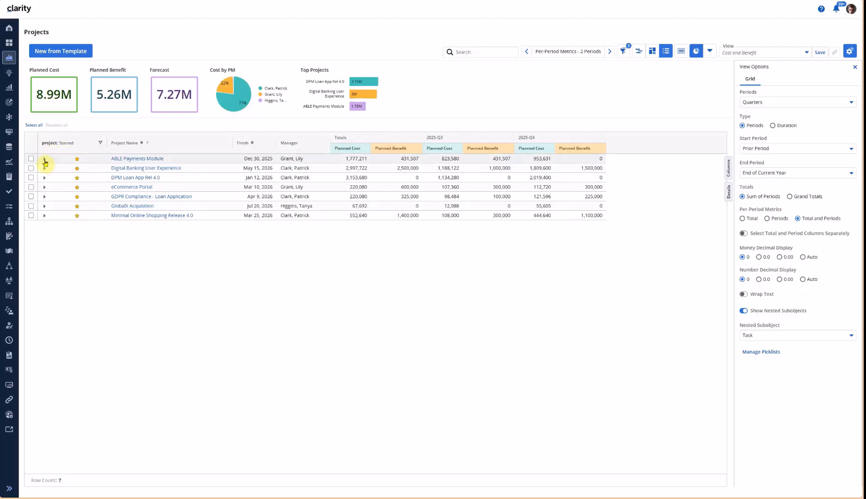
left_click(45, 160)
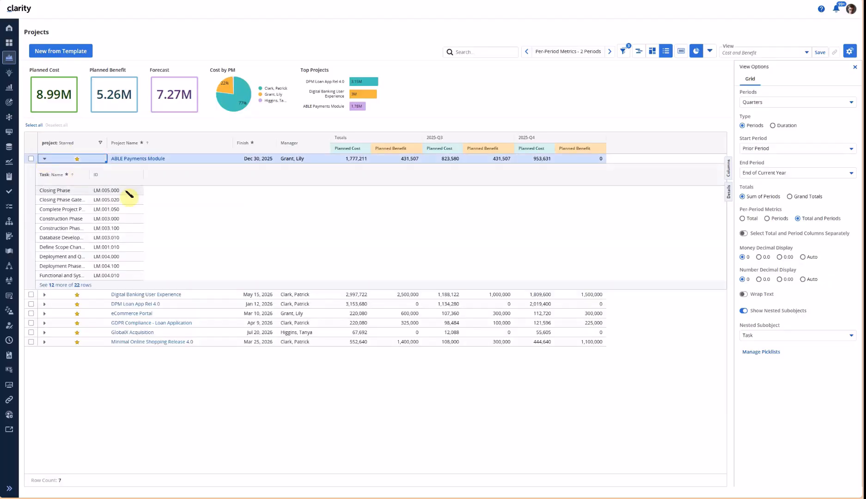
left_click(855, 67)
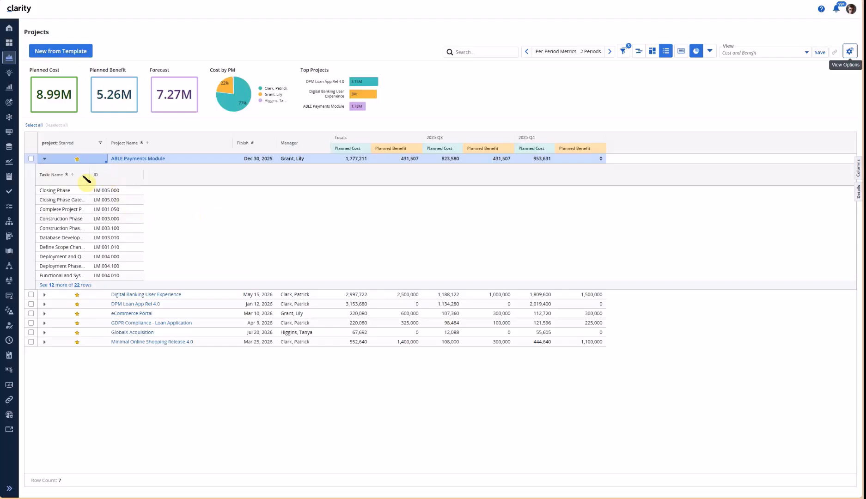
Step: Add the Start and Finish columns to the nested task grid of ABLE Payments Module
left_click(137, 177)
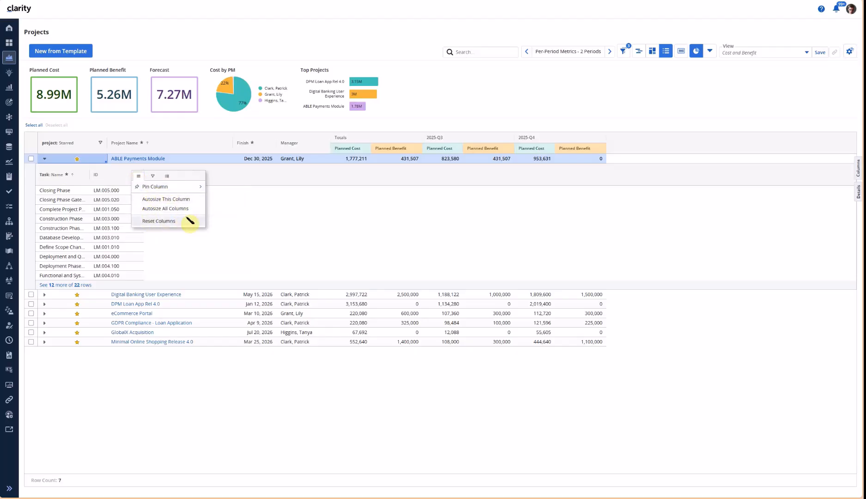
left_click(167, 177)
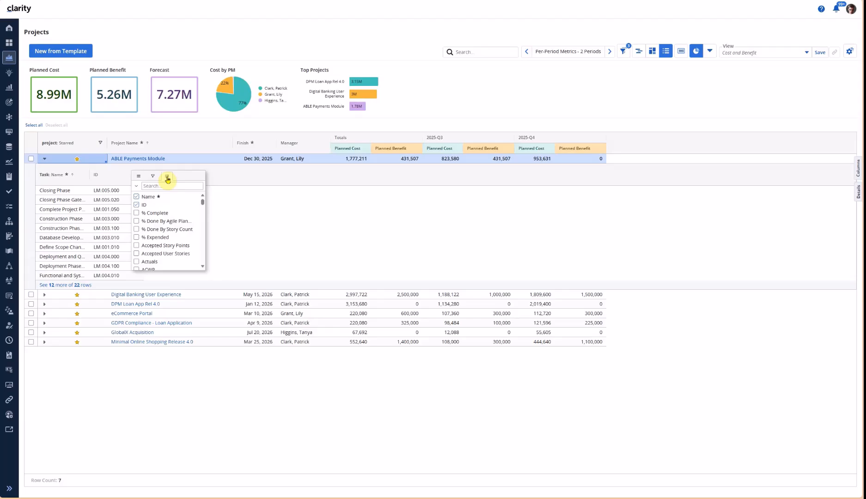
scroll(171, 257, "down", 2)
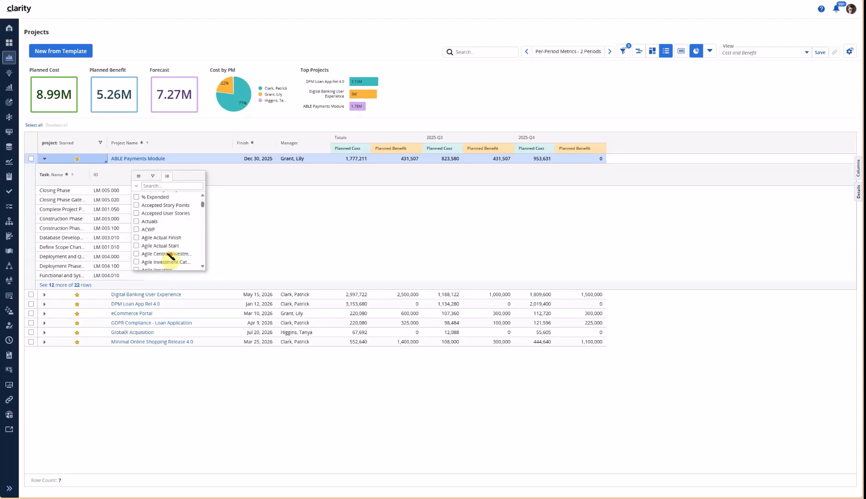
scroll(171, 257, "down", 3)
scroll(170, 257, "up", 5)
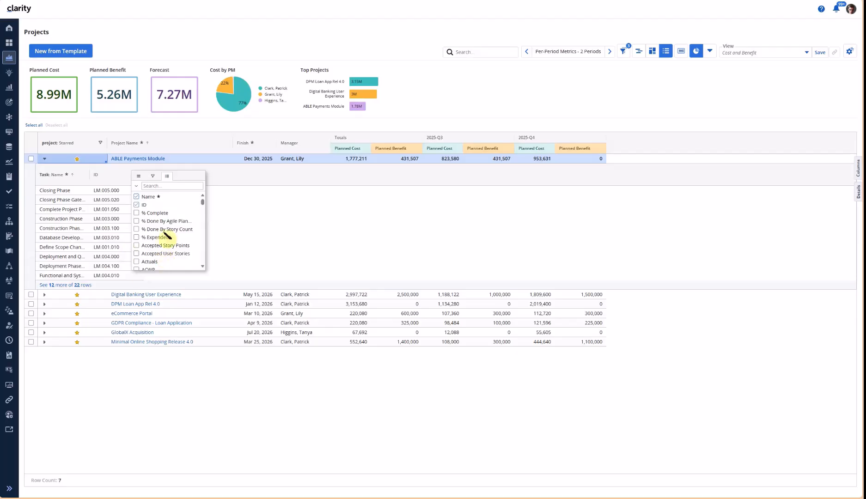
left_click(154, 186)
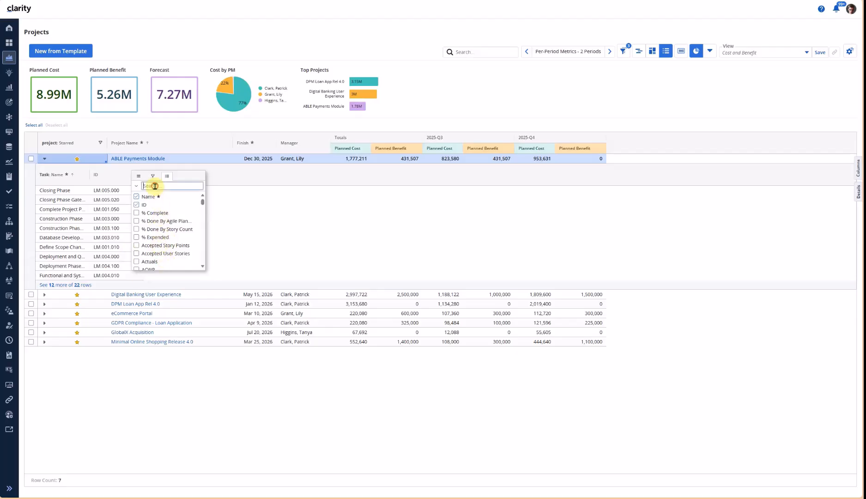
type("start")
left_click(137, 245)
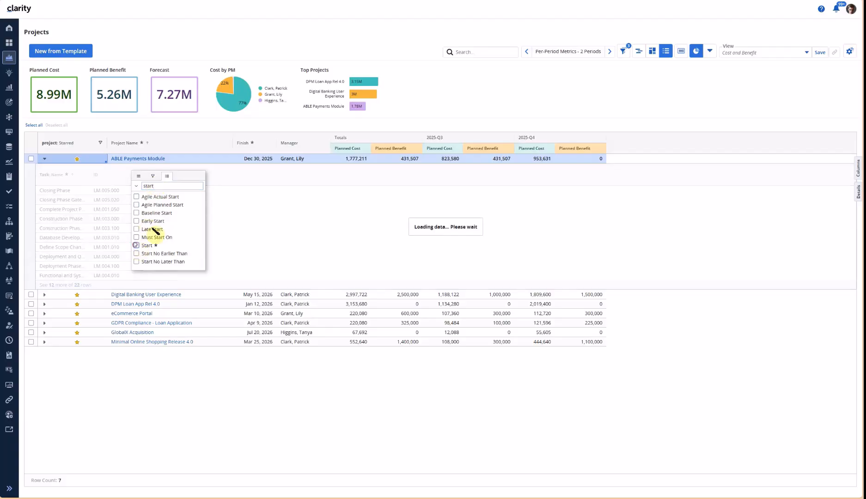
double_click(148, 185)
type("Finish")
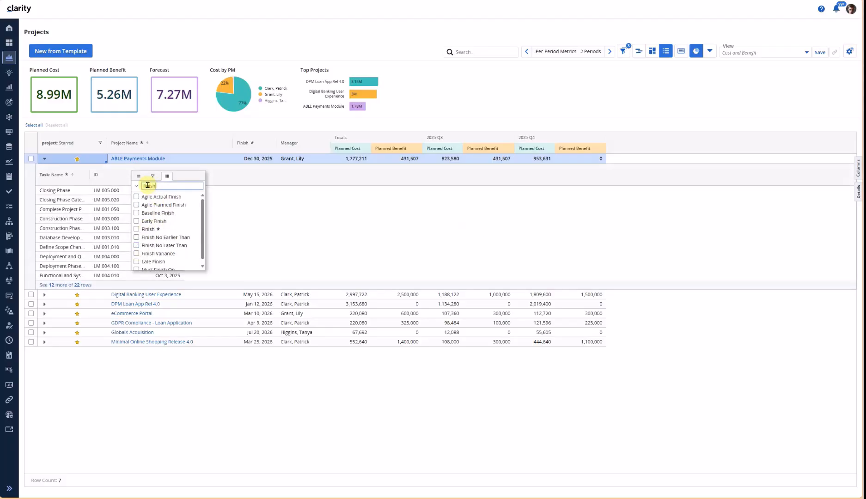
left_click(136, 229)
Step: Add the Status column to the nested task grid and place the Start column before Finish
double_click(150, 186)
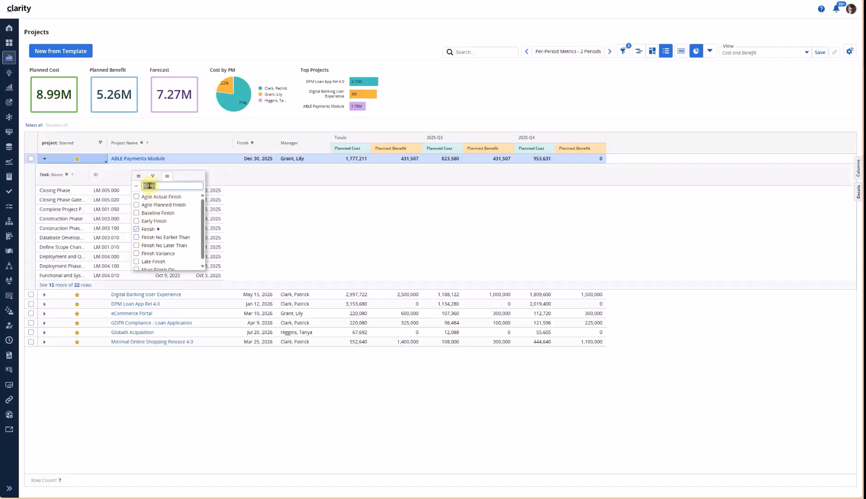
type("start")
key("BackSpace")
type("tus")
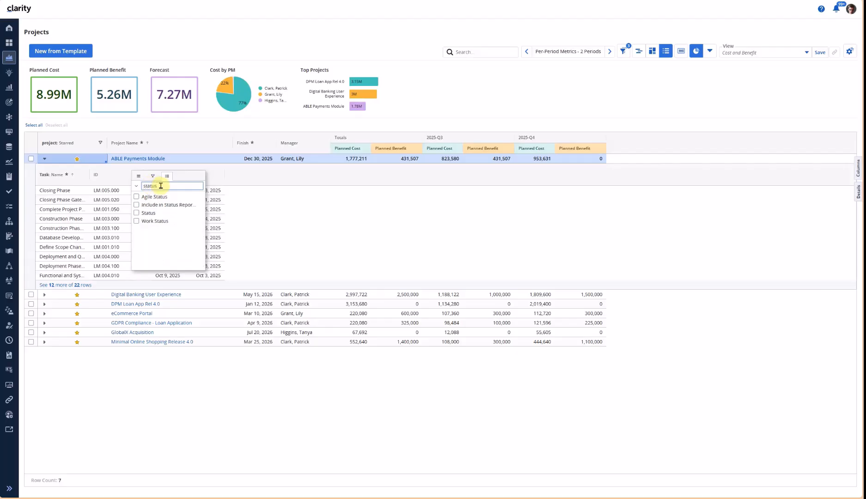
left_click(136, 213)
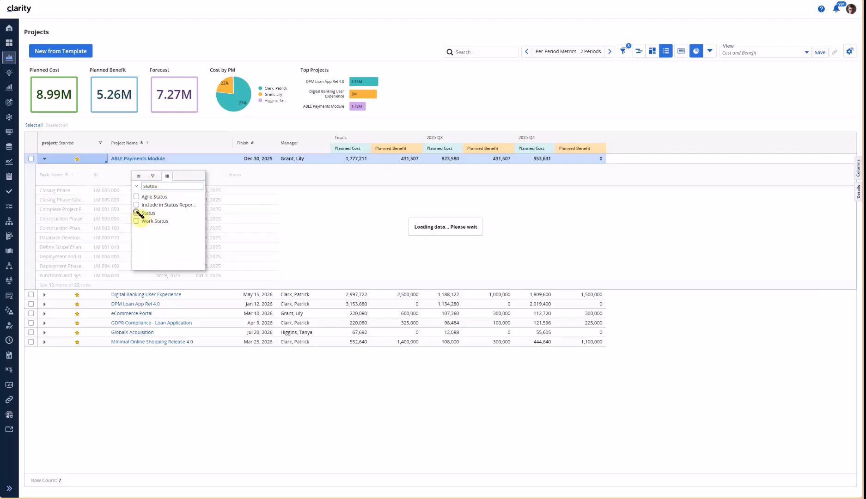
left_click(368, 220)
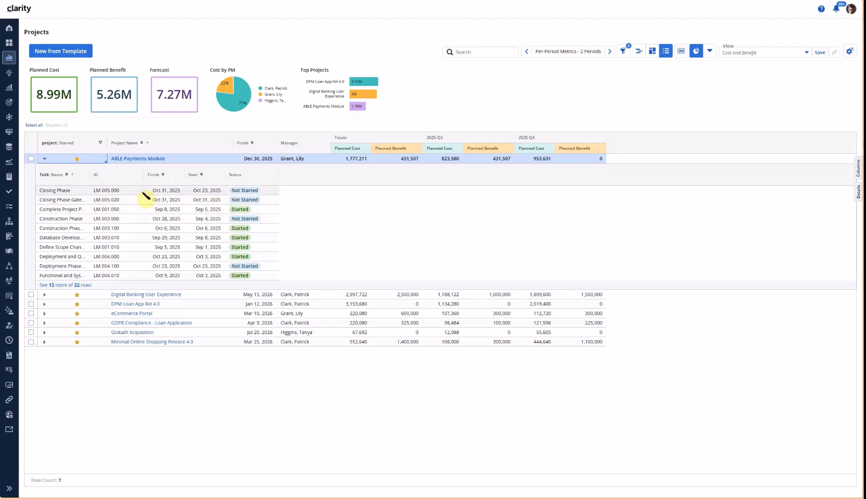
left_click_drag(202, 176, 167, 177)
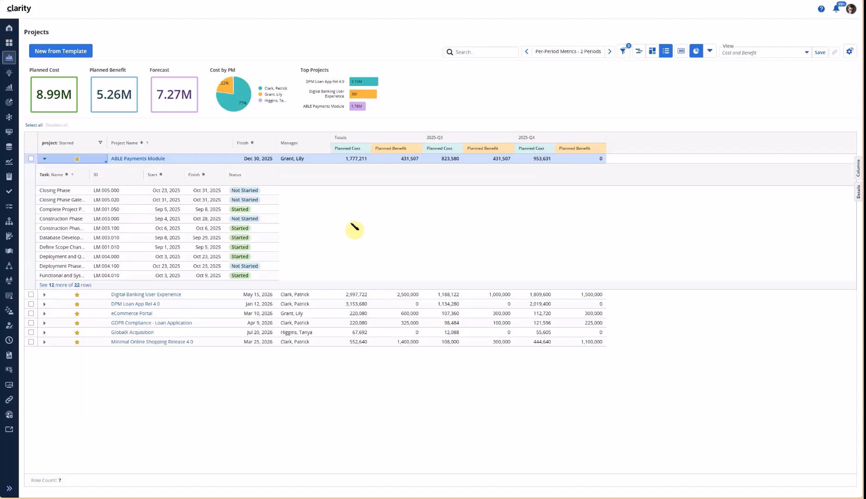
Step: Check the nested task layout under DPM Loan App Rel 4.0, then return to the tasks of ABLE Payments Module
left_click(44, 159)
left_click(44, 178)
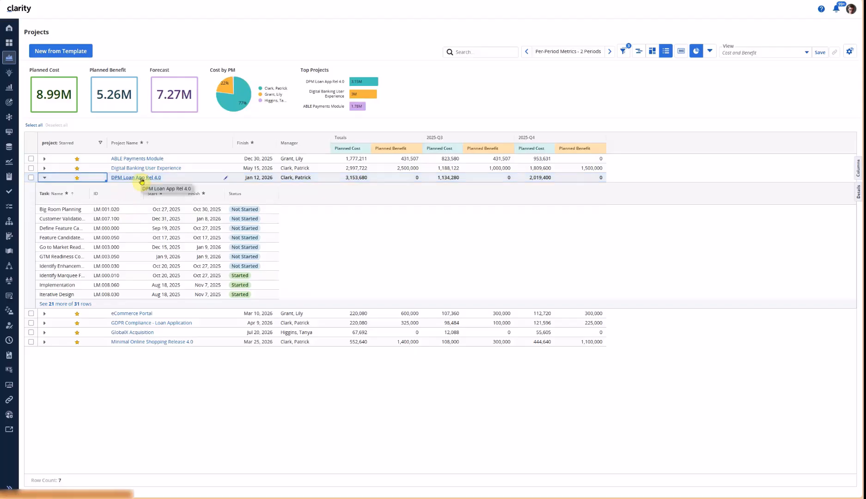
left_click(45, 177)
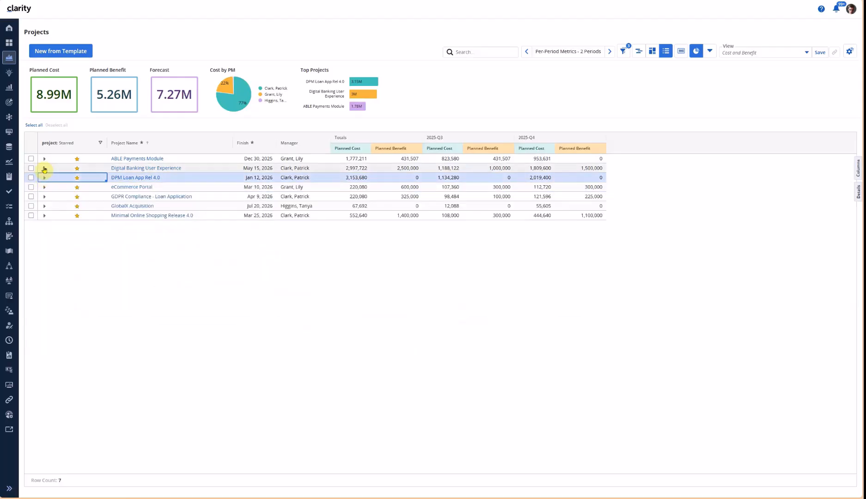
left_click(44, 159)
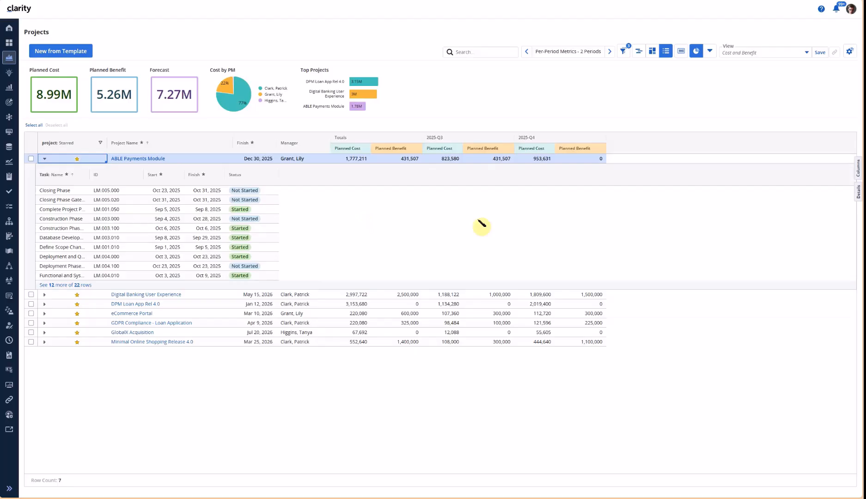
Step: Switch the nested subobject to Risk and look at the column chooser of the nested risk grid
left_click(850, 51)
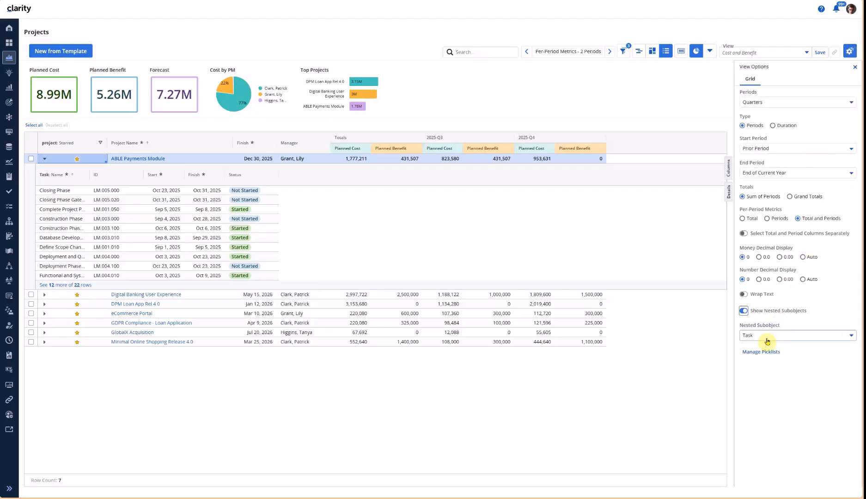
left_click(768, 336)
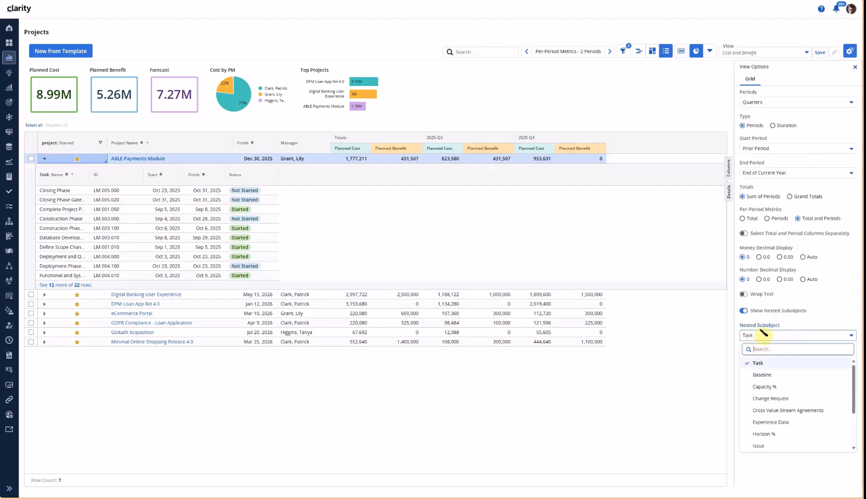
scroll(786, 413, "down", 5)
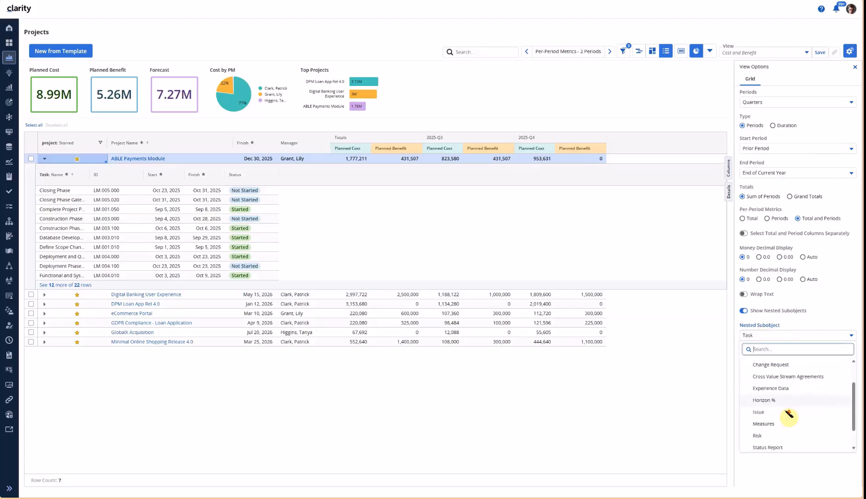
left_click(780, 411)
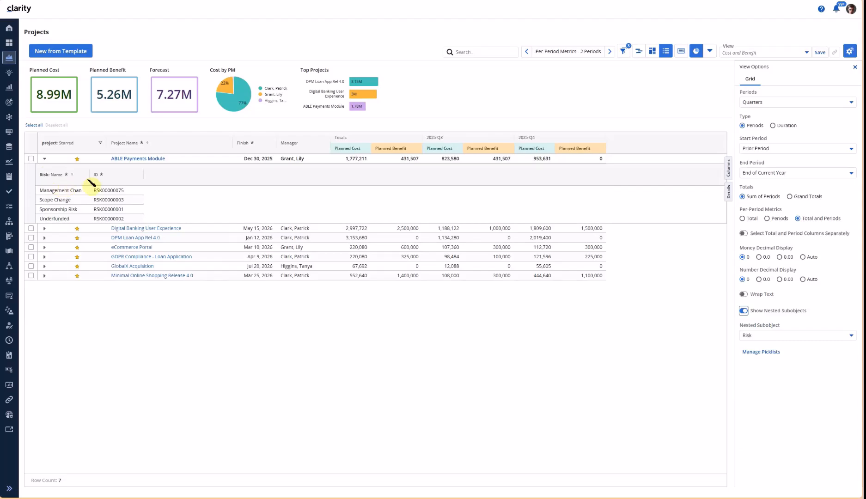
left_click(138, 176)
left_click(167, 175)
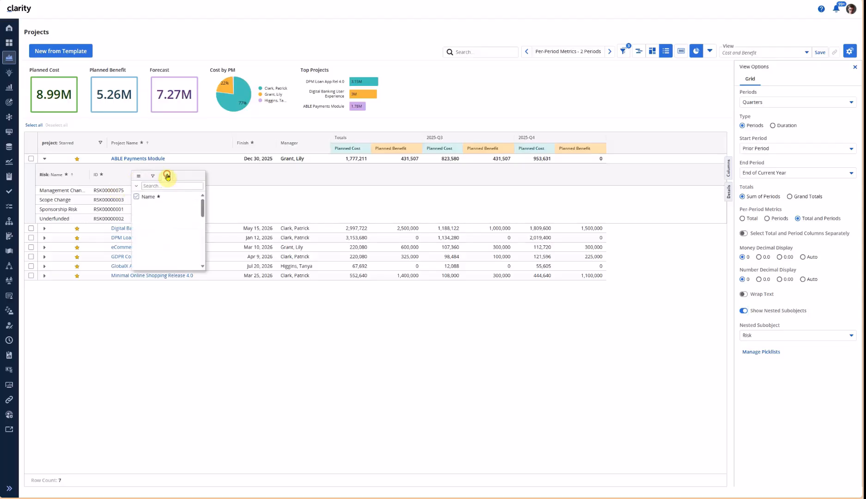
left_click(238, 209)
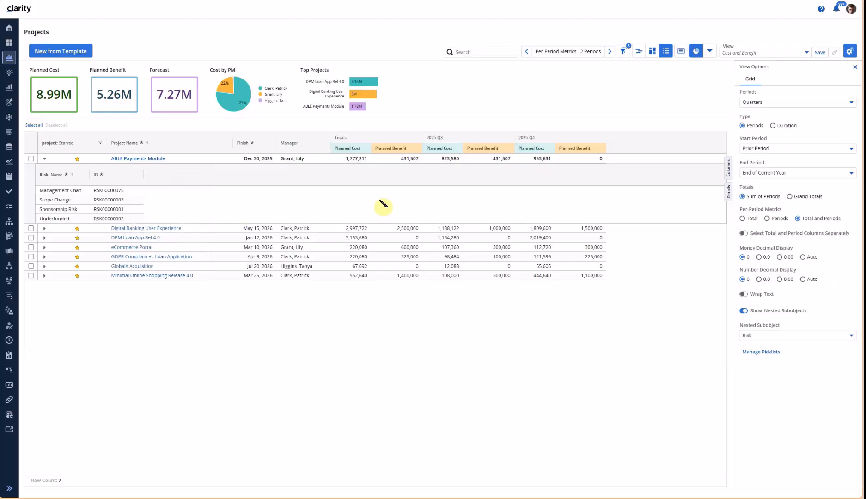
Step: Set the nested subobject back to Task
left_click(782, 336)
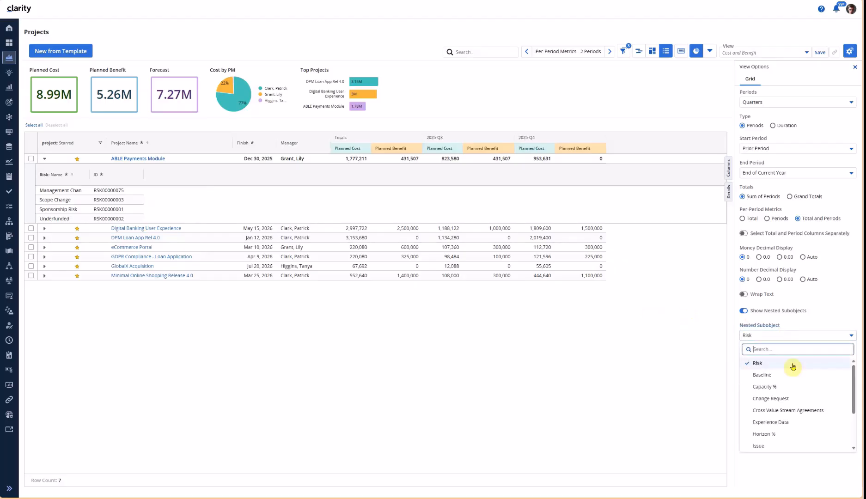
scroll(792, 414, "down", 5)
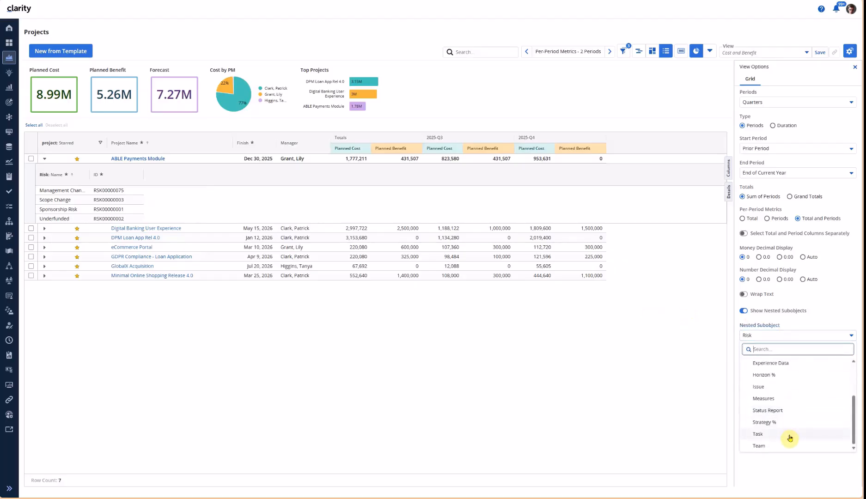
left_click(790, 437)
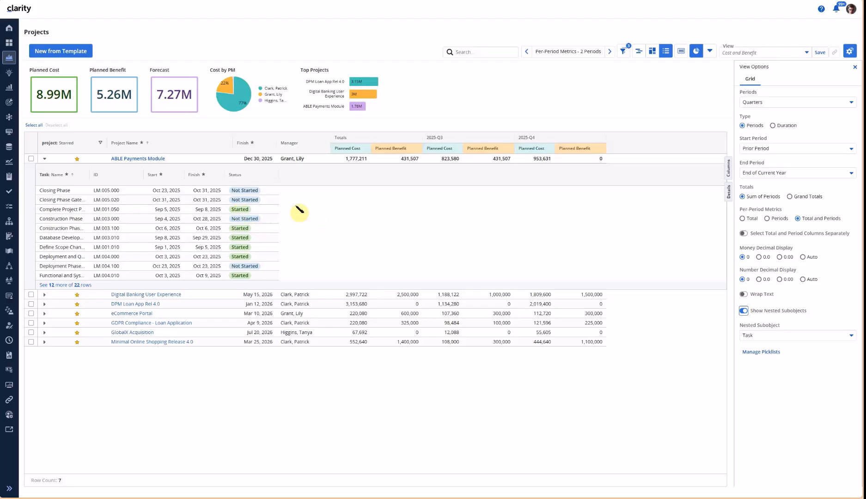
Step: Filter the nested tasks to those whose Status is equal to Started, then close the view options
mouse_move(273, 179)
left_click(272, 177)
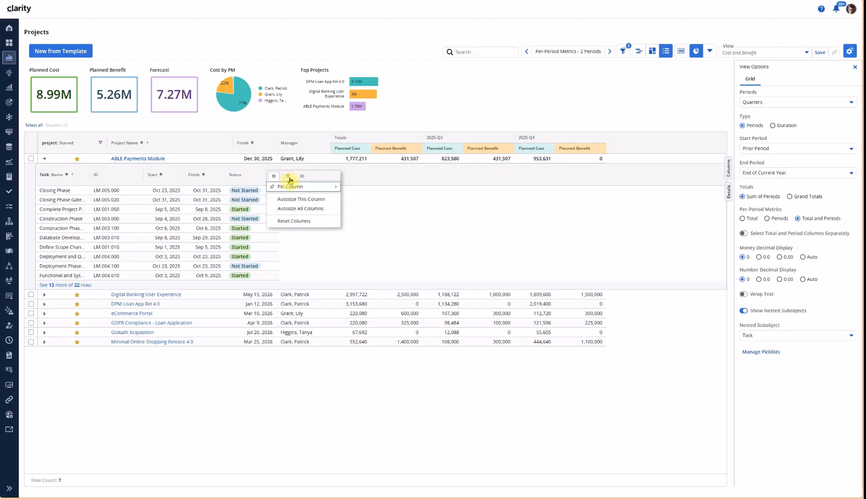
left_click(289, 177)
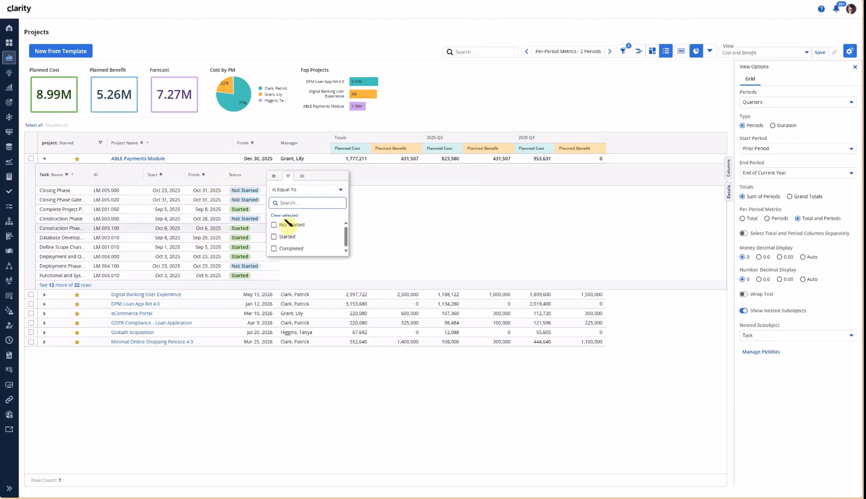
left_click(283, 239)
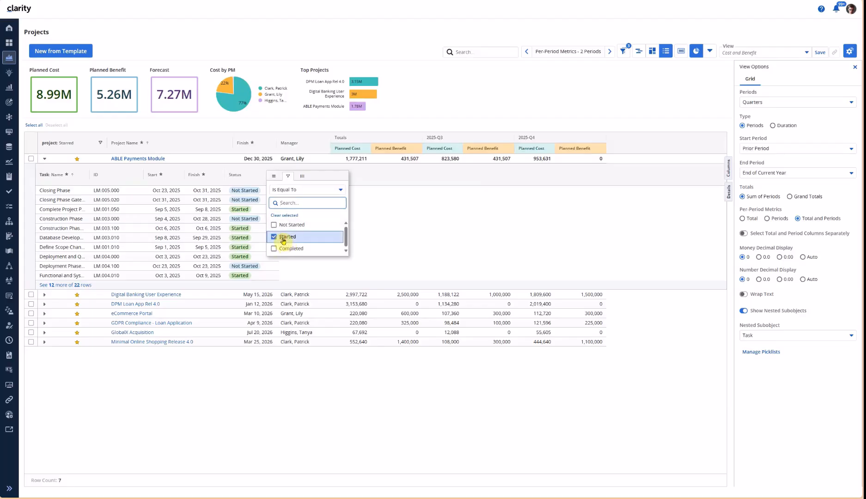
left_click(410, 225)
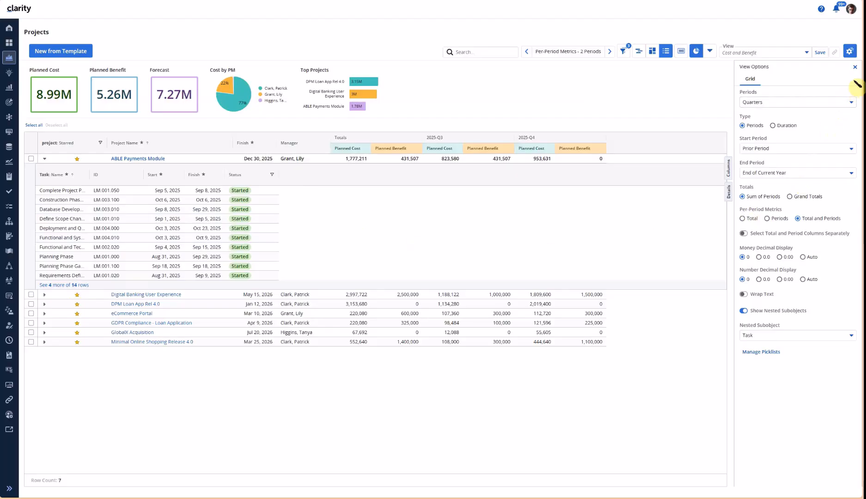
left_click(855, 67)
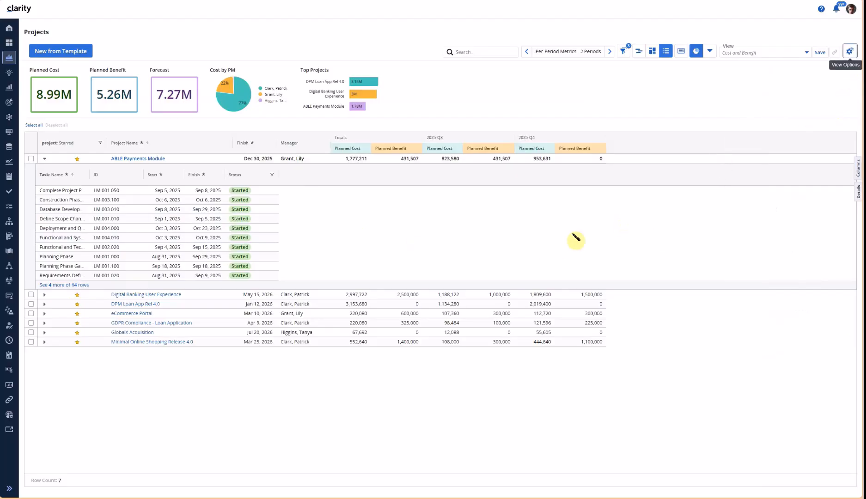
Step: Save the current grid configuration as a new view named "Project with Tasks"
left_click(769, 54)
left_click(836, 67)
triple_click(689, 101)
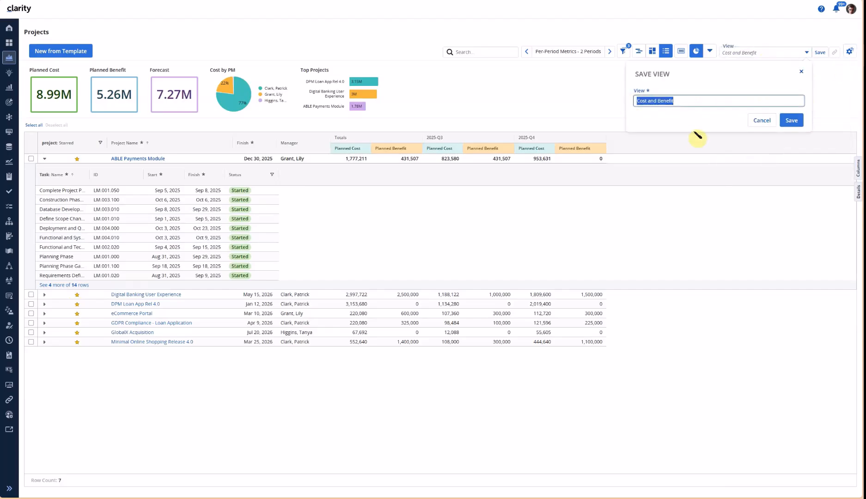
type("Project with Tasks")
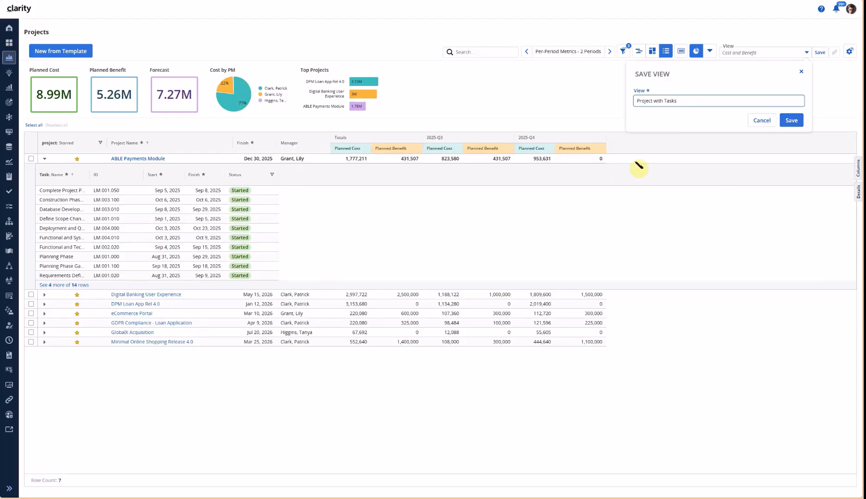
left_click(790, 120)
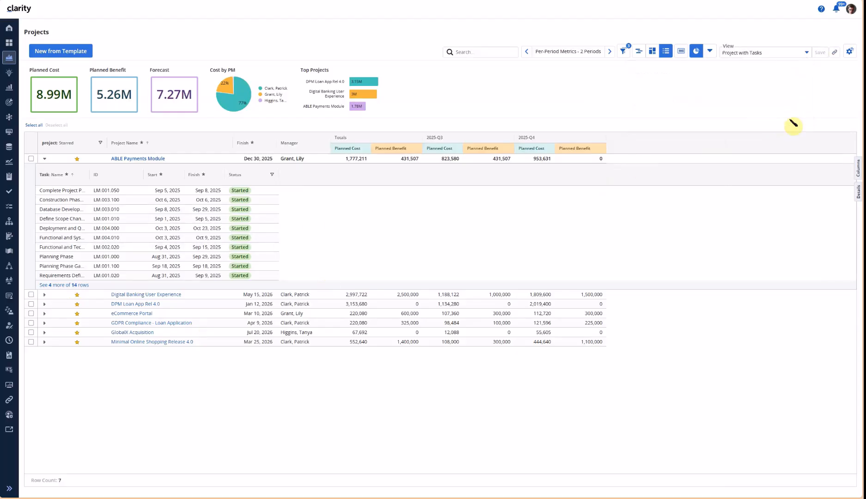
Step: Switch to the Projects with Open Risks view and collapse the nested risks of Acme Managed Services
left_click(798, 56)
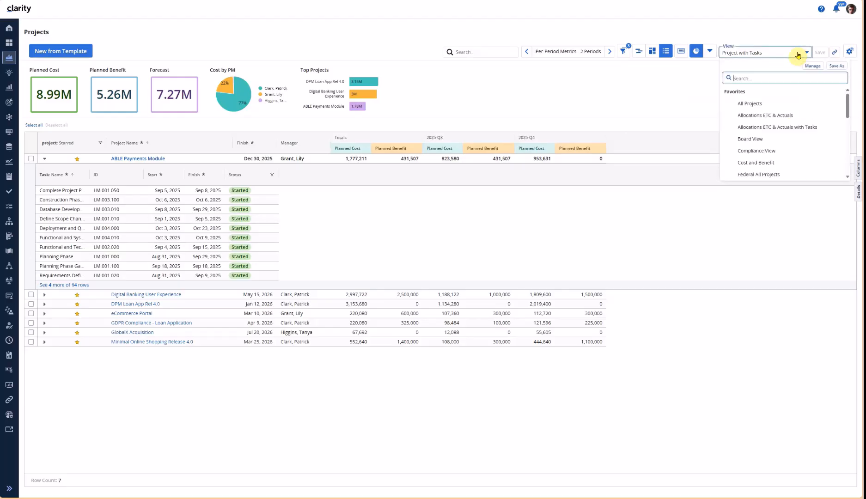
scroll(804, 130, "down", 3)
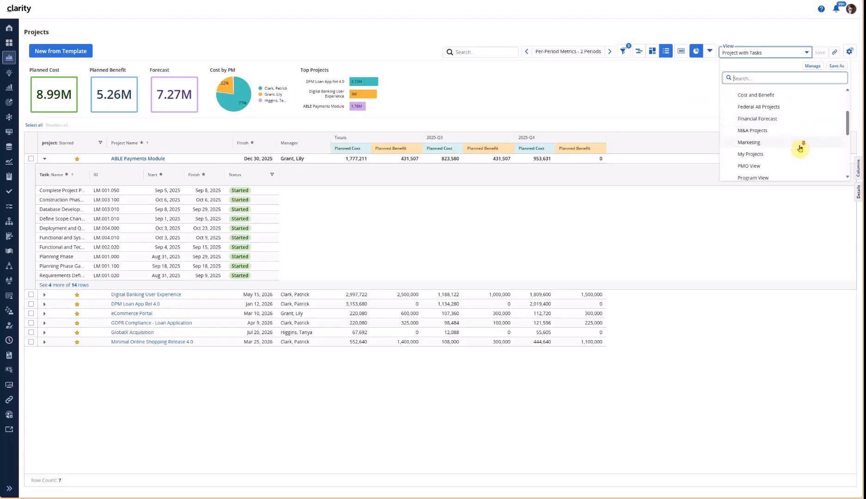
scroll(800, 148, "down", 3)
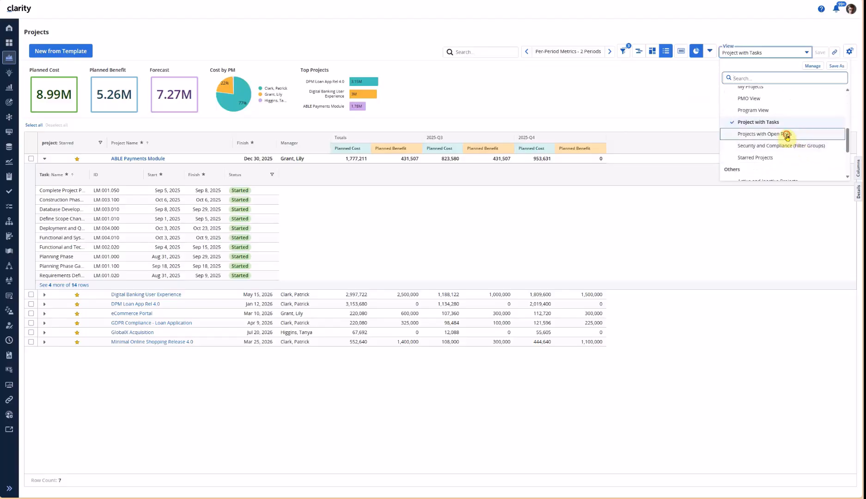
left_click(787, 137)
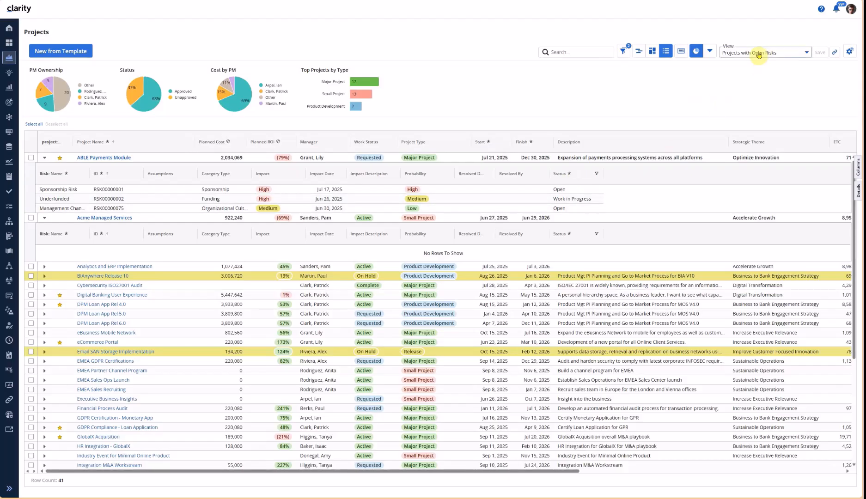
left_click(45, 218)
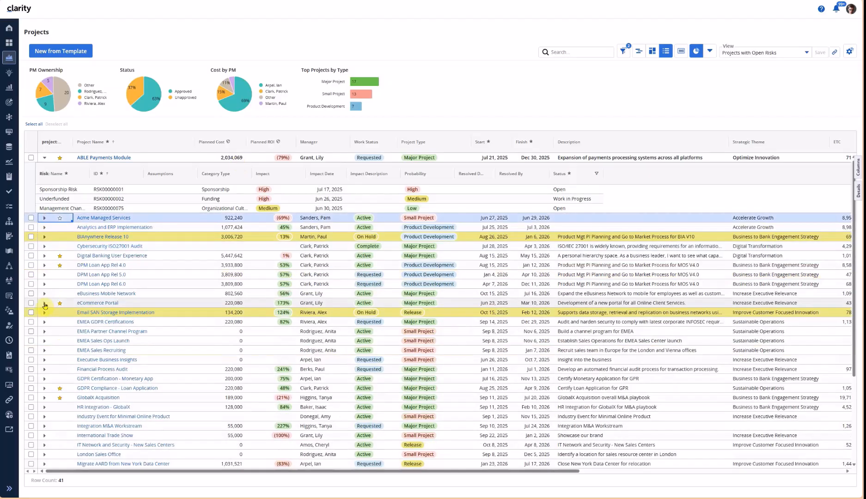
Step: Switch back to the Project with Tasks view and collapse the nested tasks of ABLE Payments Module
left_click(763, 54)
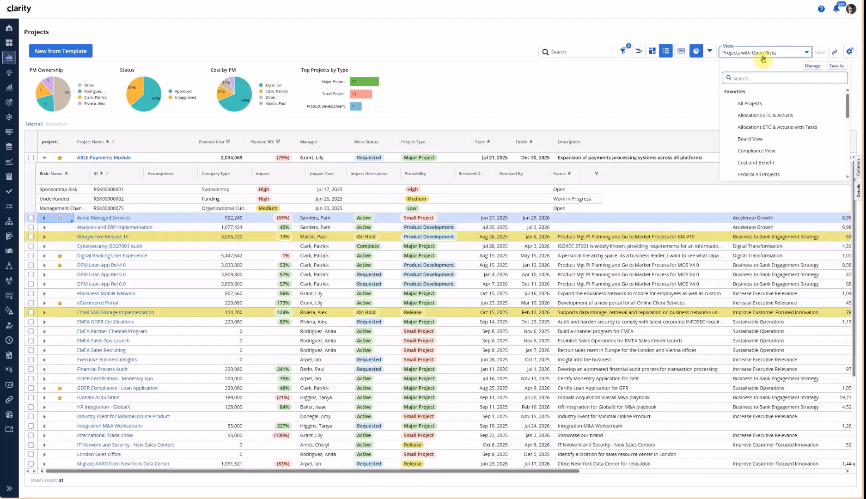
scroll(781, 133, "down", 5)
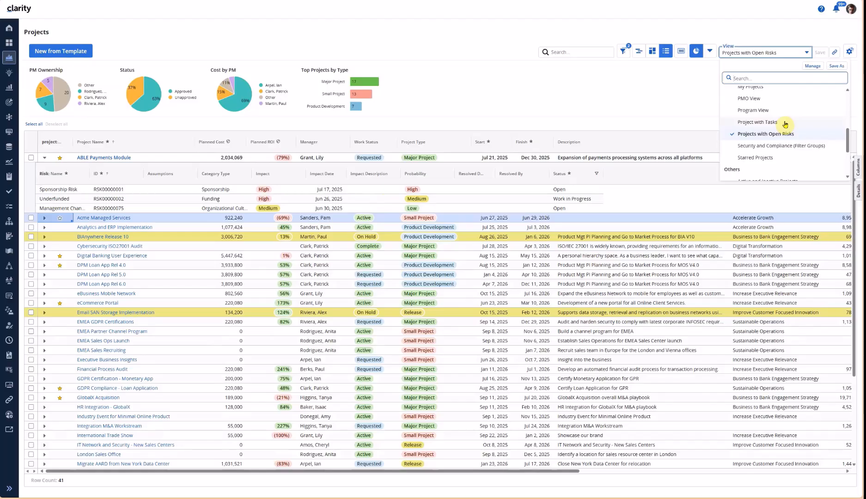
left_click(785, 123)
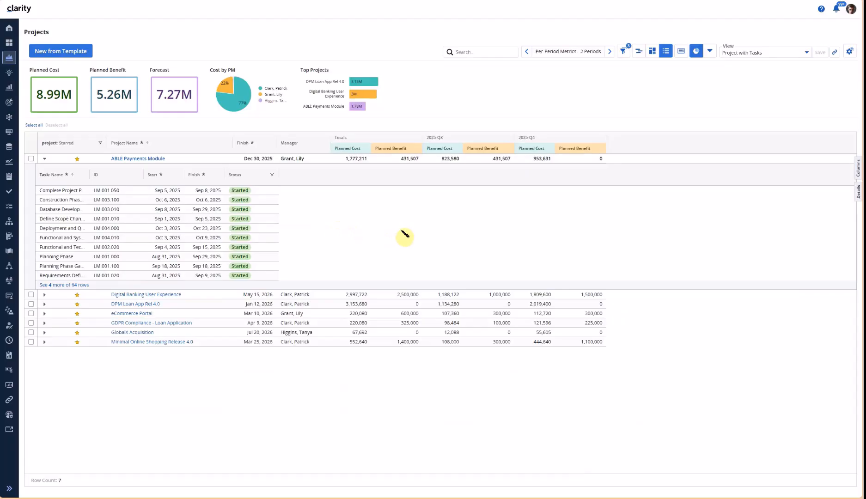
left_click(45, 159)
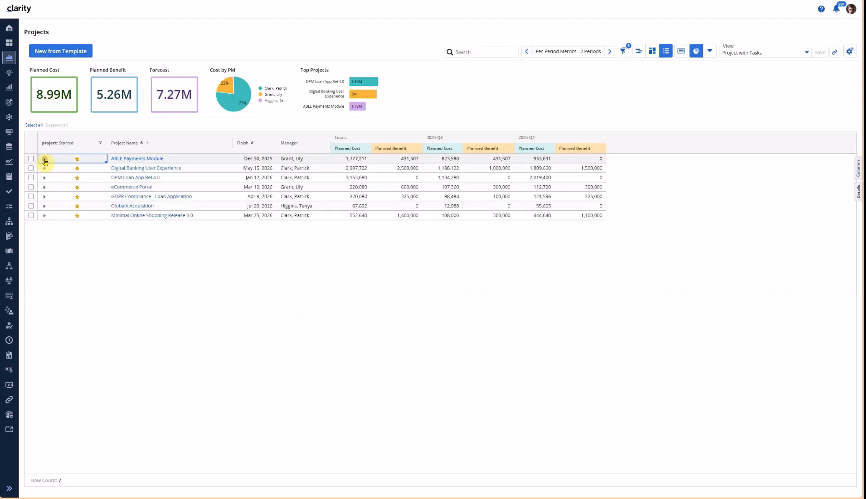
Step: Open the Ideas grid and look at the Show Nested Subobjects option in its view options
left_click(9, 72)
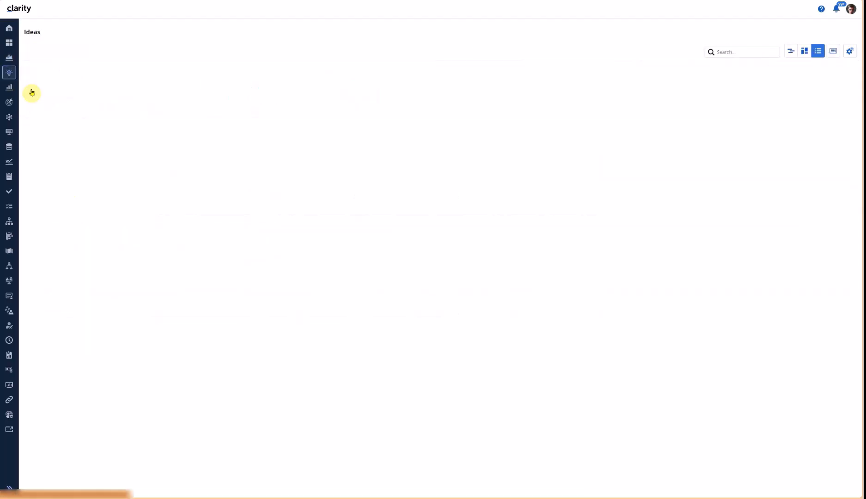
left_click(851, 58)
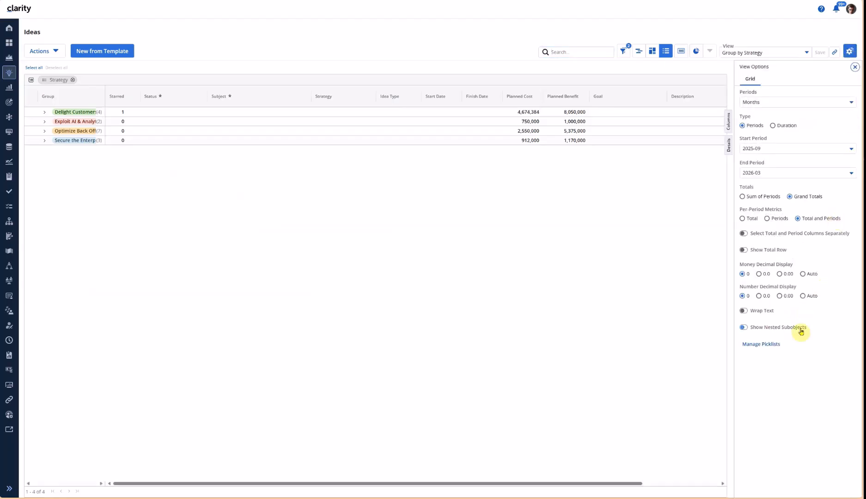
left_click(784, 329)
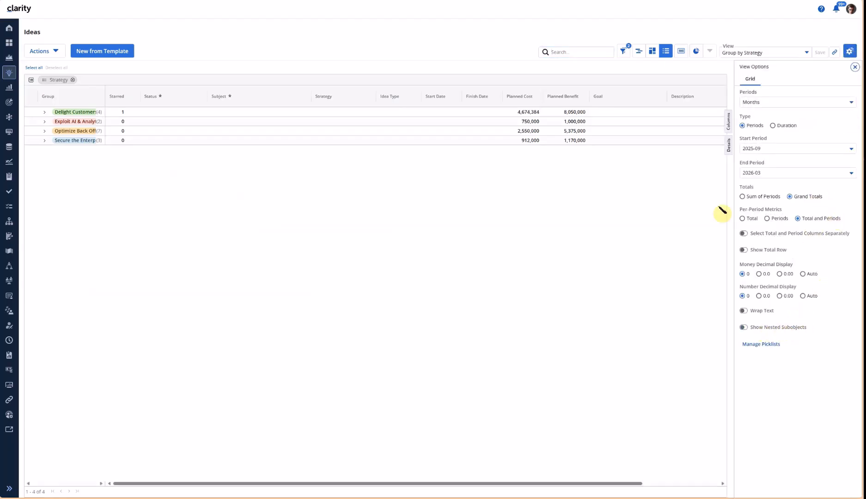
Step: Open the Business Capability investments grid and enable nested subobjects with Risk as the nested subobject
left_click(10, 89)
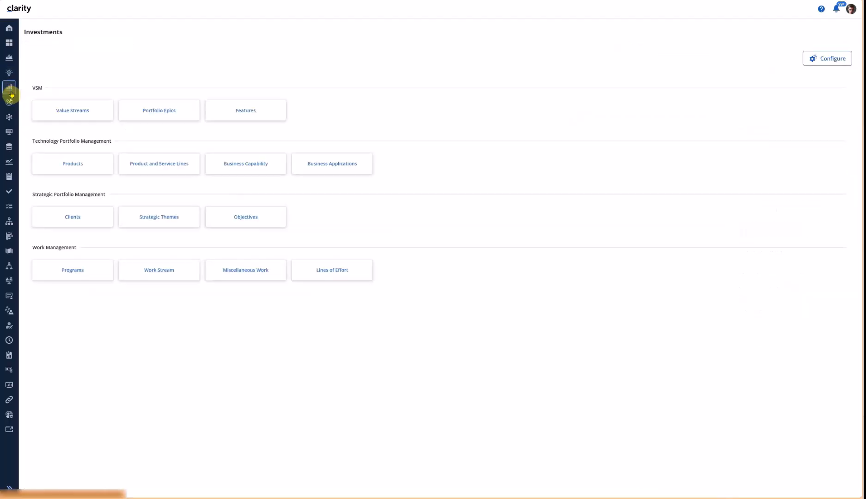
left_click(228, 166)
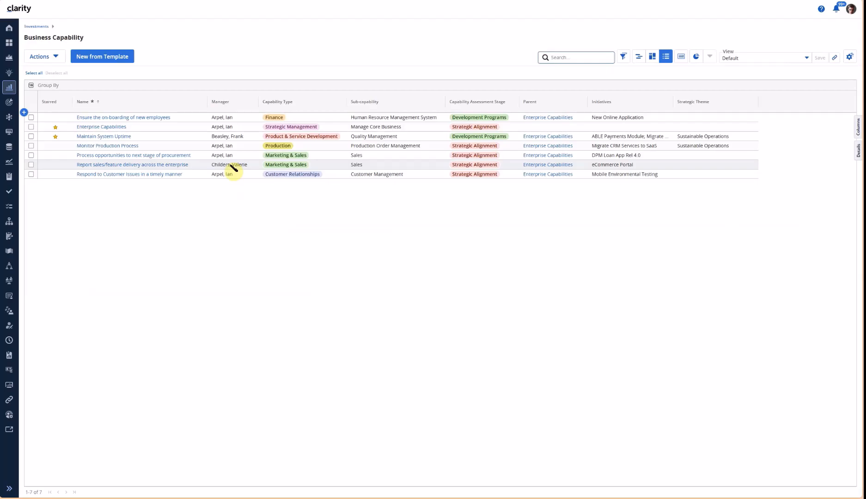
left_click(850, 57)
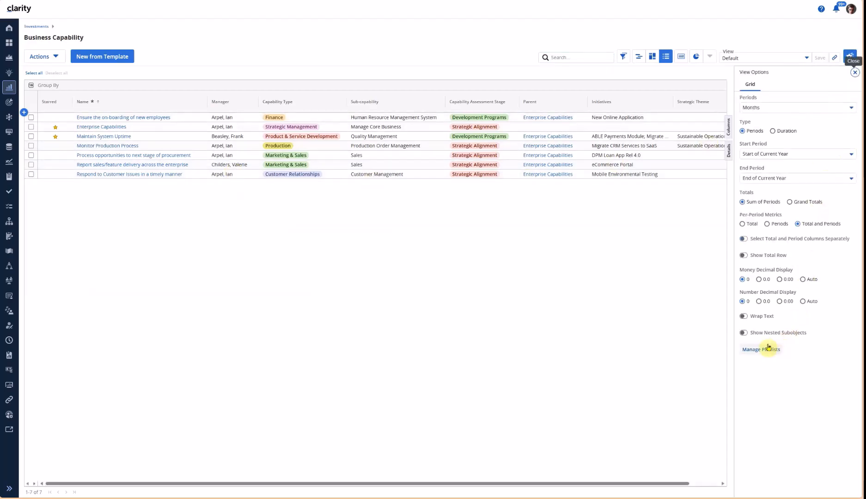
left_click(753, 335)
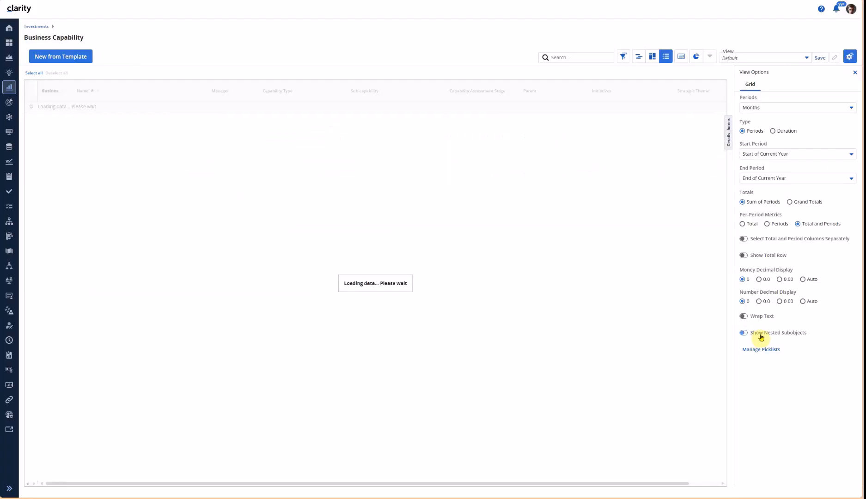
left_click(749, 342)
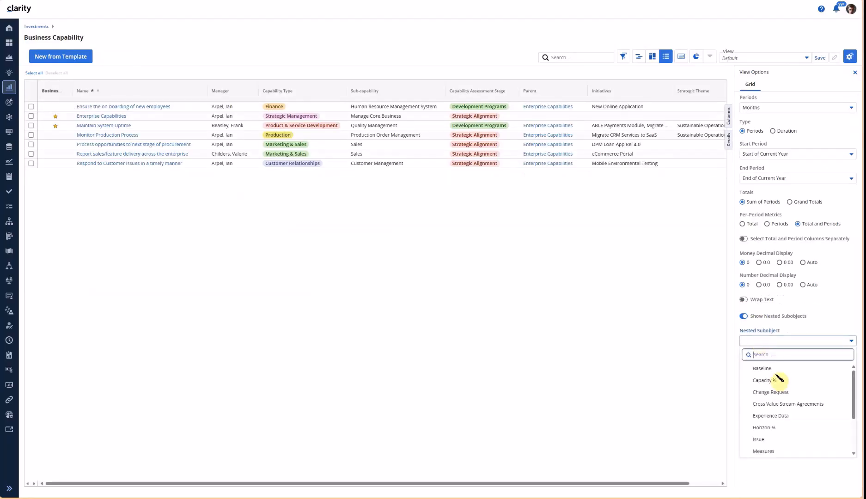
scroll(785, 396, "down", 3)
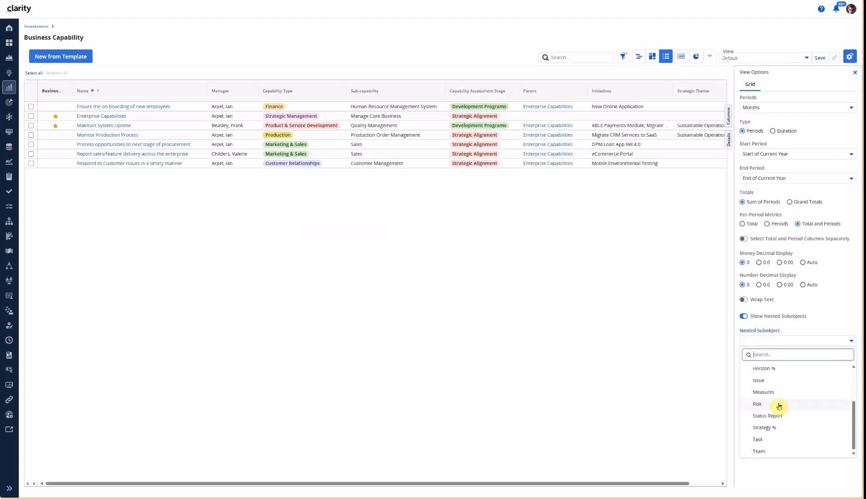
left_click(779, 404)
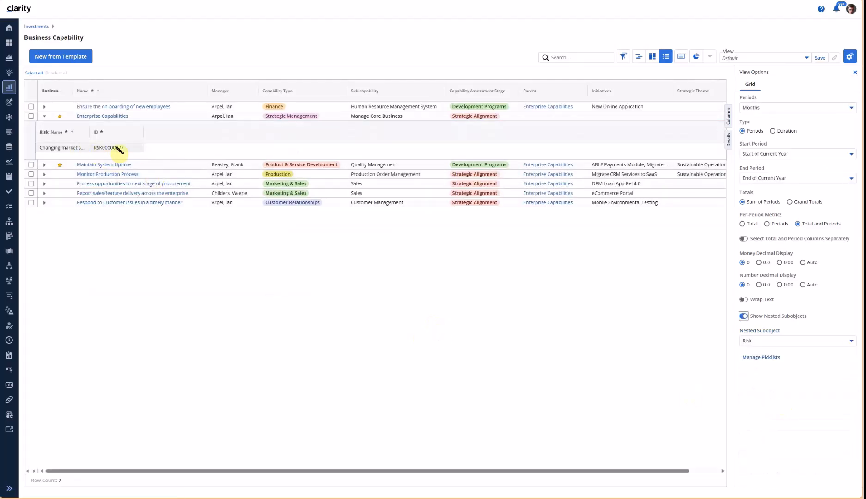
Step: Add a risk named "My demo risk" to Enterprise Capabilities and return to the Business Capability grid
left_click(103, 116)
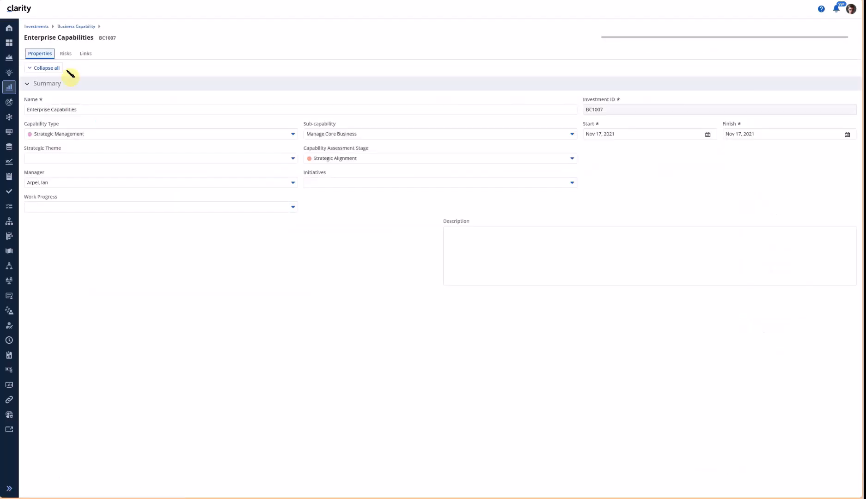
left_click(66, 54)
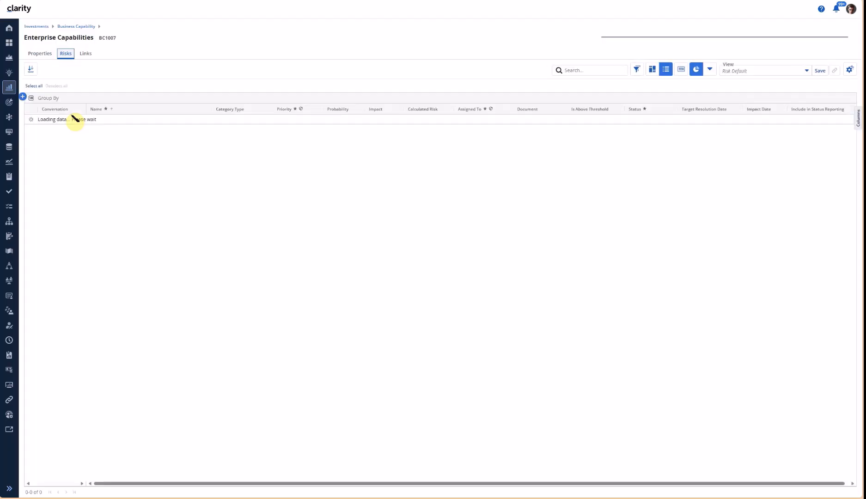
left_click(24, 172)
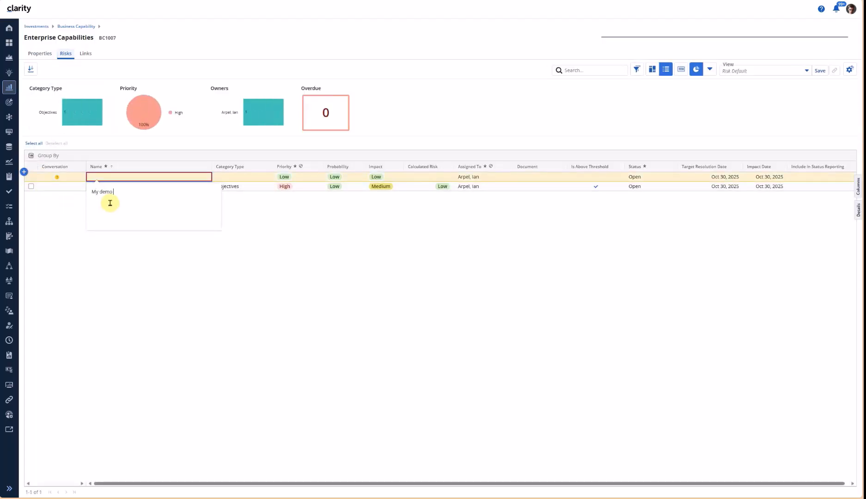
left_click(274, 266)
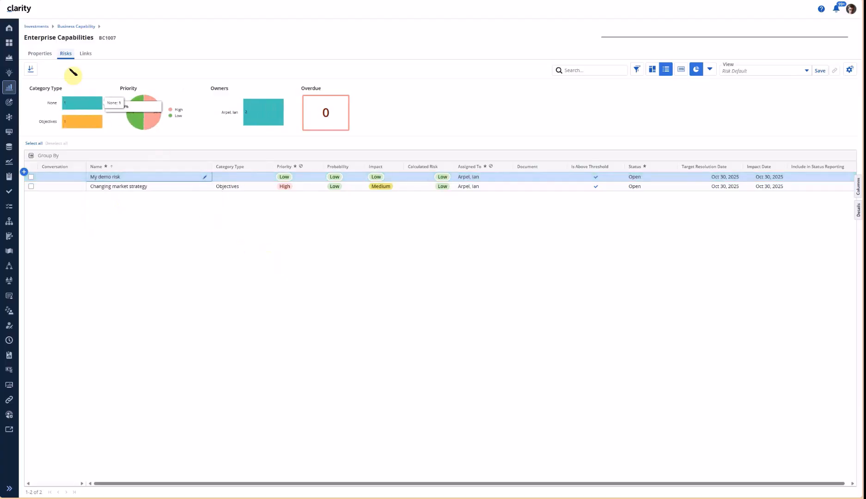
left_click(75, 26)
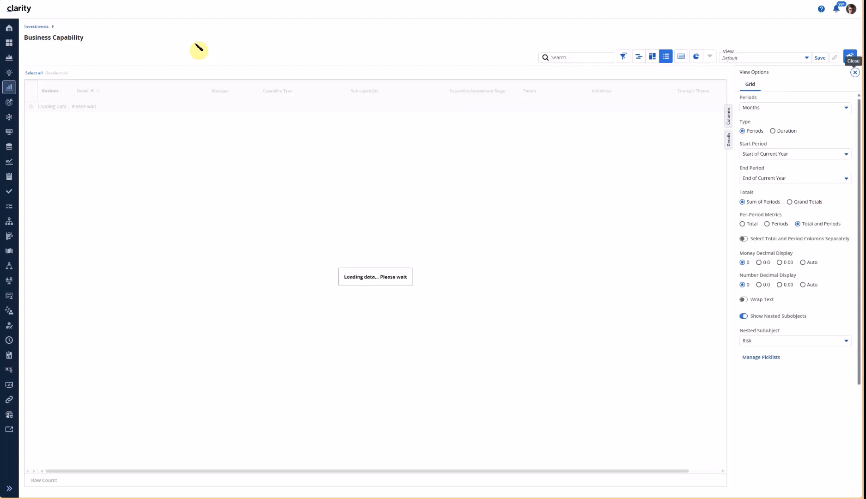